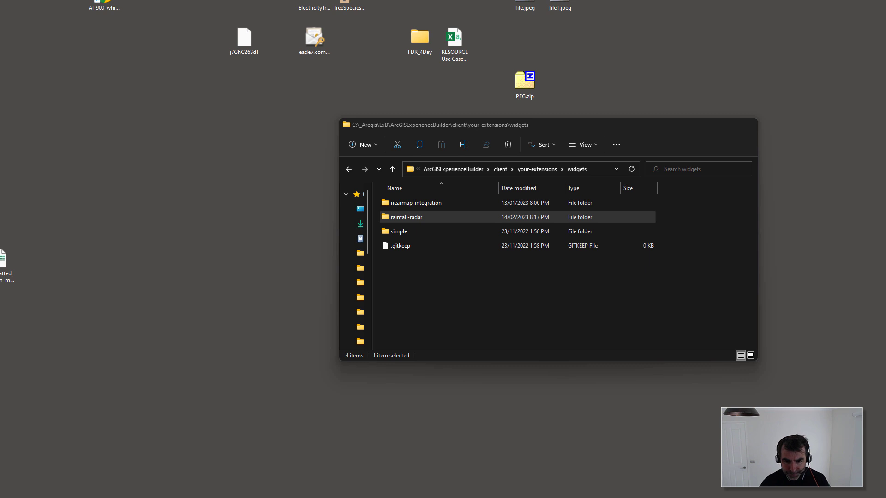
key(alt+Tab)
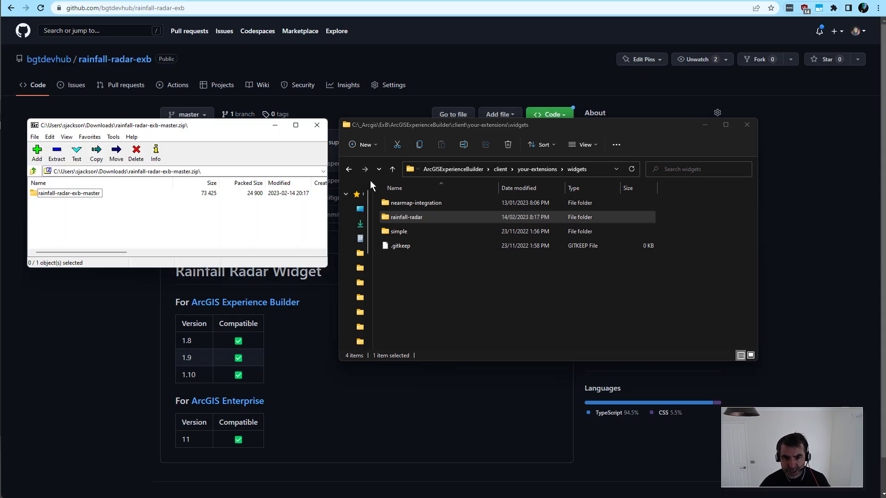
Step: Locate the rainfall-radar folder under builder in rainfall-radar-exb-master.zip beside the client widgets folder, and minimize both file windows
double_click(87, 196)
double_click(47, 203)
click(55, 194)
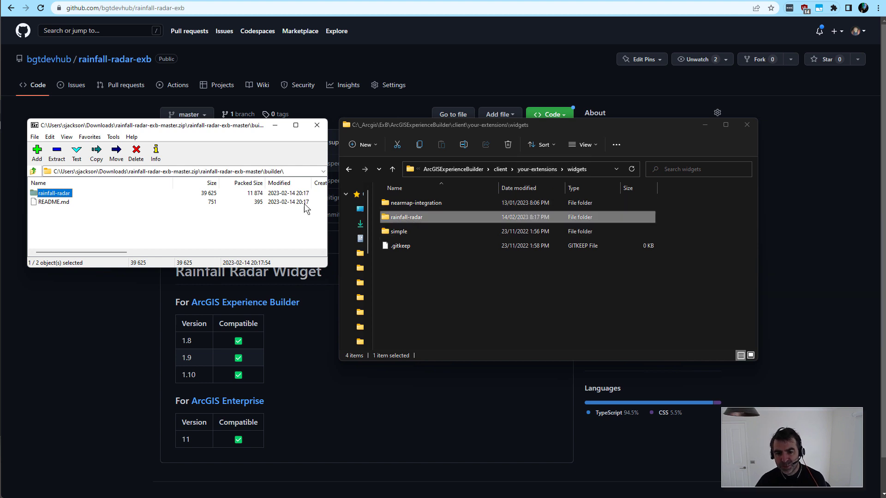
click(275, 125)
click(702, 125)
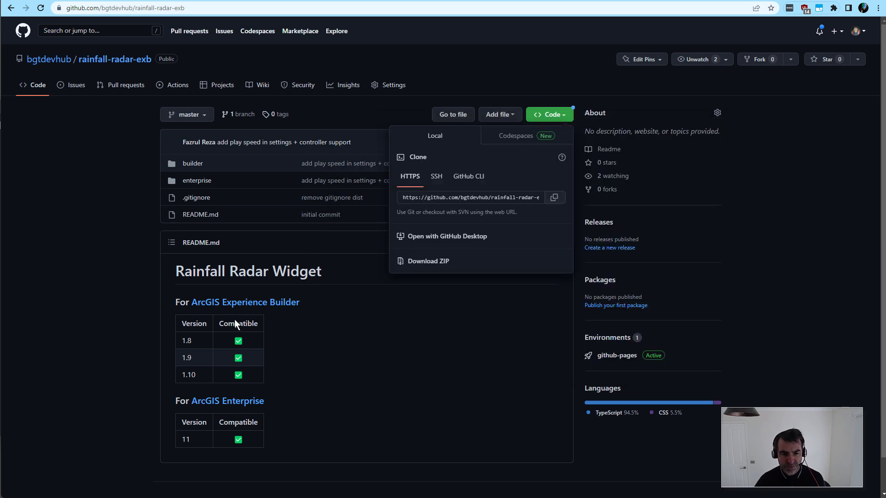
Step: Bring the webpack PowerShell window into view to examine the client build output, and move it back off screen
drag(0, 111, 455, 169)
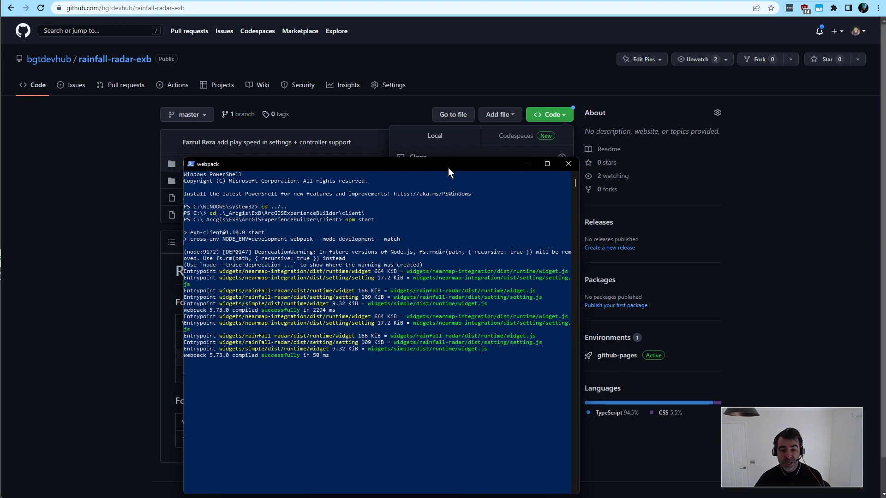
drag(445, 164, 0, 157)
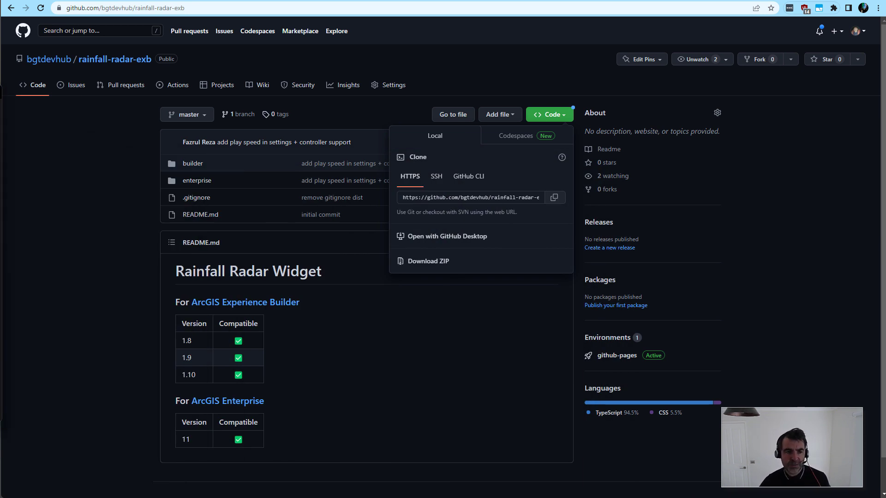
Step: Switch to the ArcGIS Enterprise portal, open the content page and start adding a new item
click(179, 1)
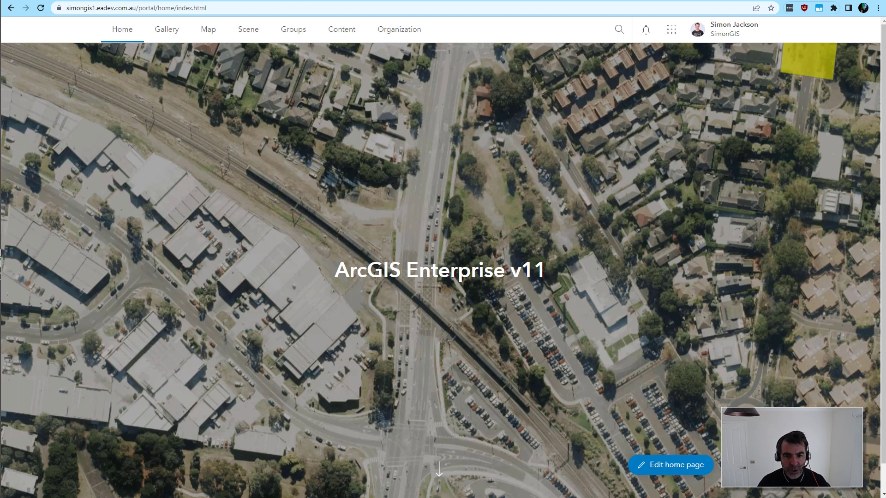
click(341, 30)
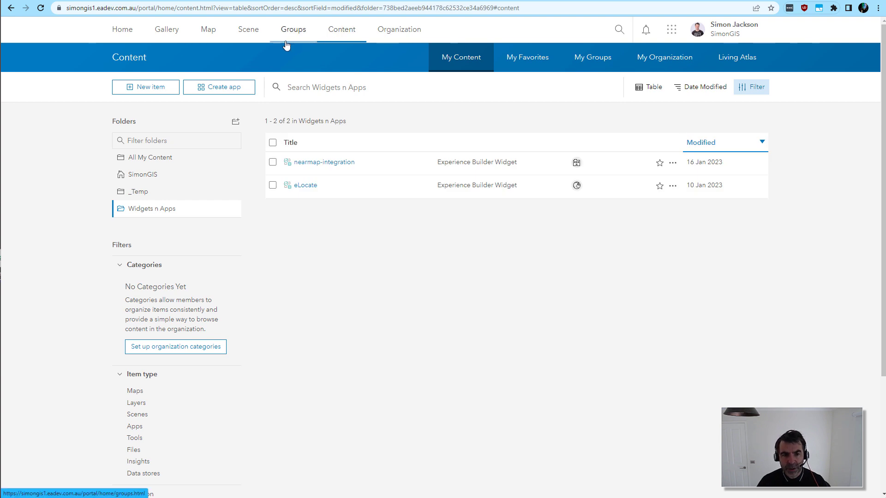
click(154, 92)
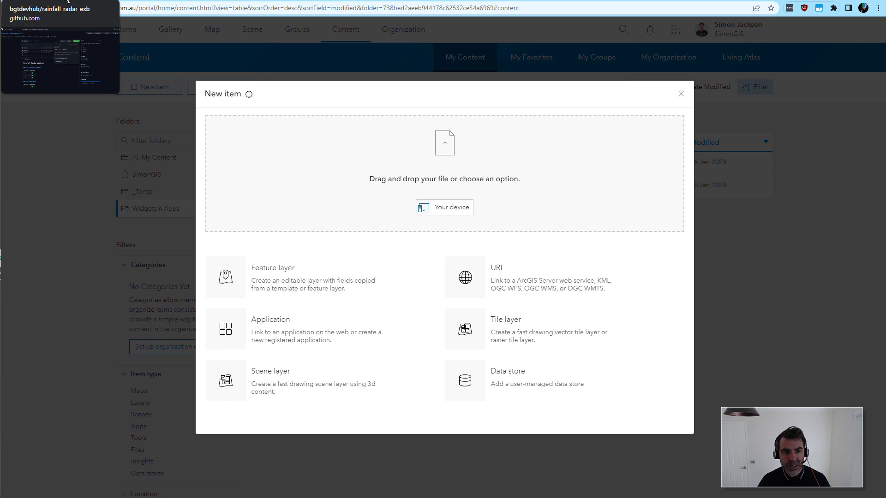
Step: Open the ArcGIS Enterprise readme in the rainfall-radar-exb GitHub repository and copy the GitHub manifest URL
click(66, 1)
click(250, 237)
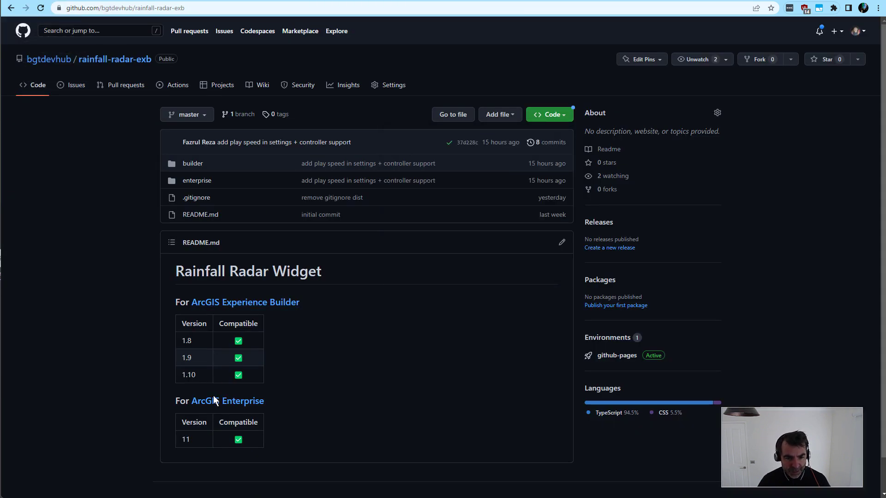
click(227, 405)
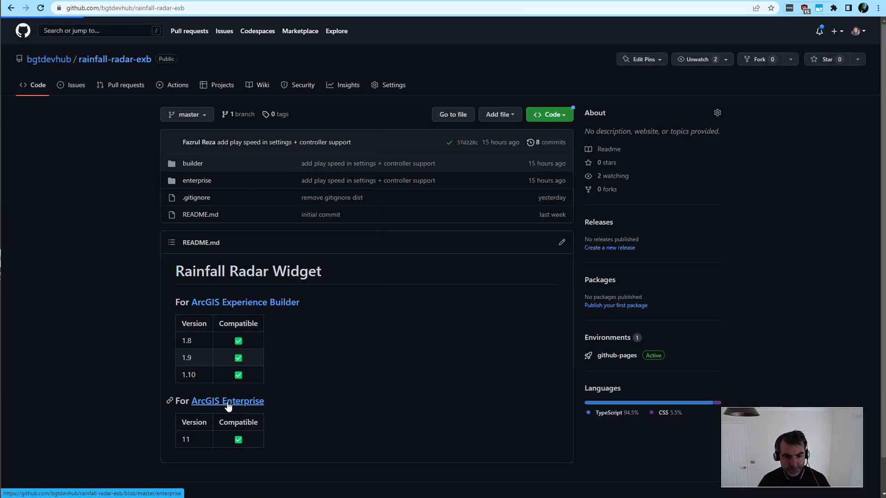
drag(500, 353, 203, 353)
key(ctrl+c)
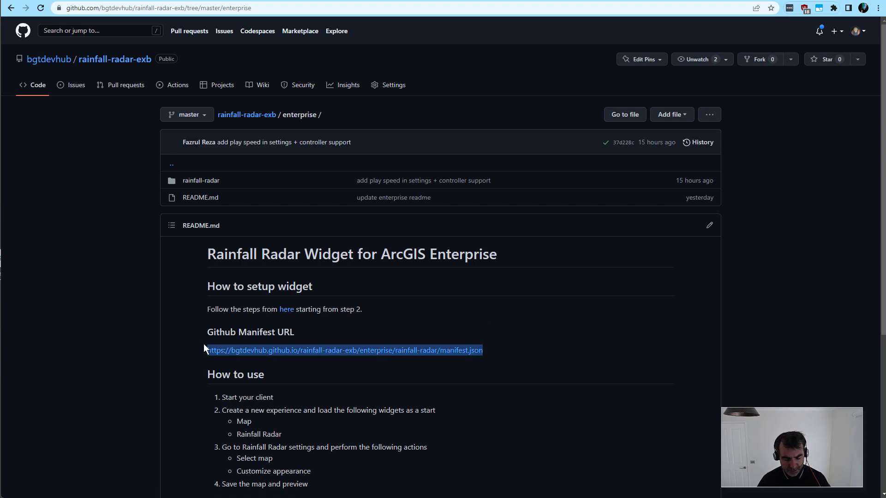
Step: In the portal, register an Experience Builder widget application from the copied manifest URL and save it as rainfall-radar in Widgets n Apps
click(174, 0)
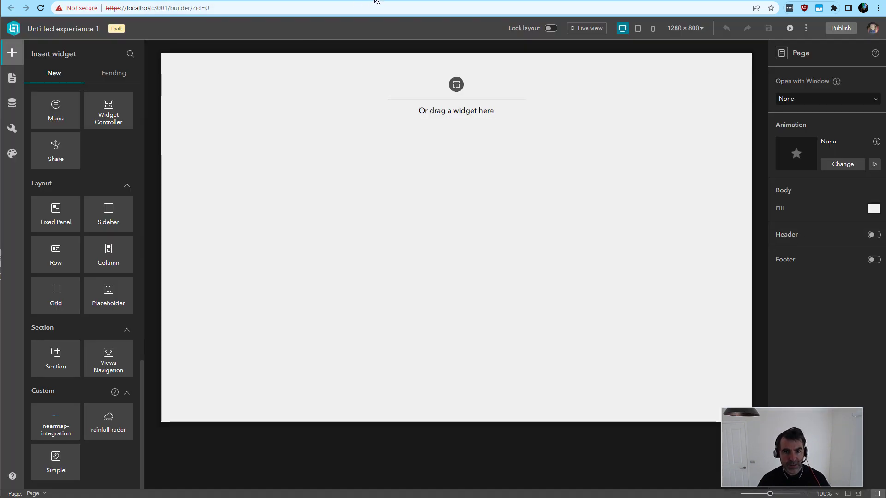
click(268, 0)
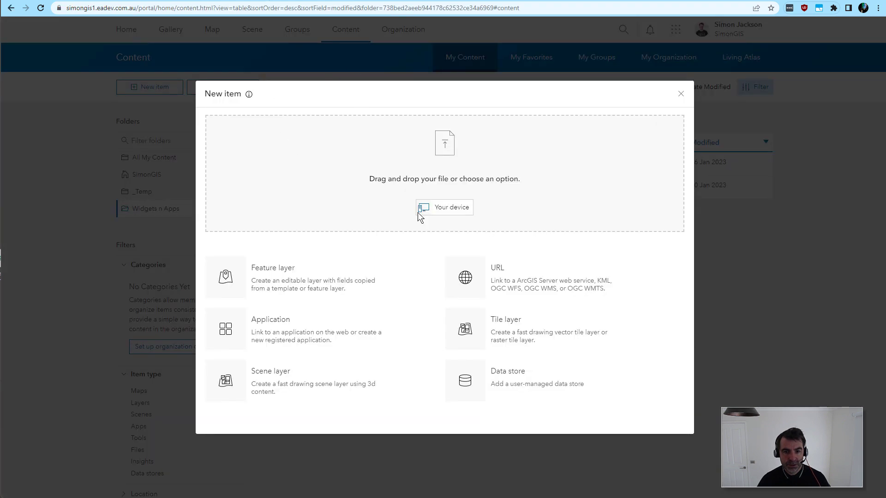
click(271, 334)
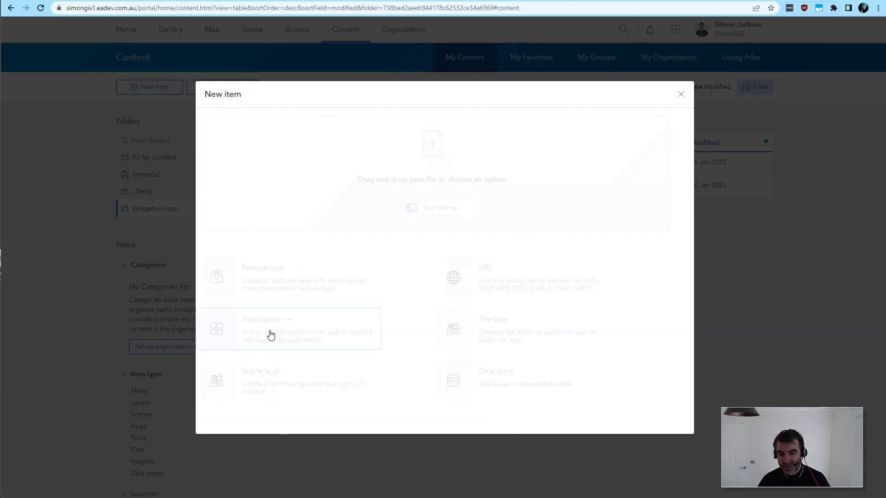
click(258, 214)
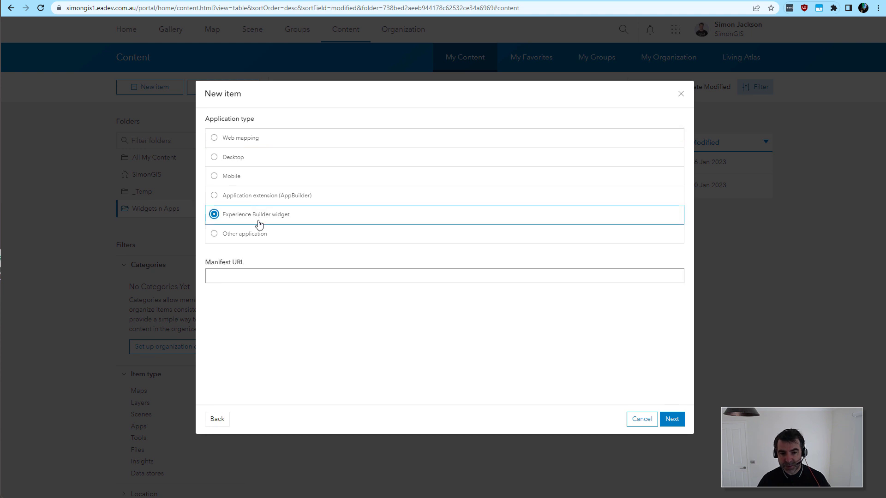
click(257, 276)
key(ctrl+v)
click(680, 418)
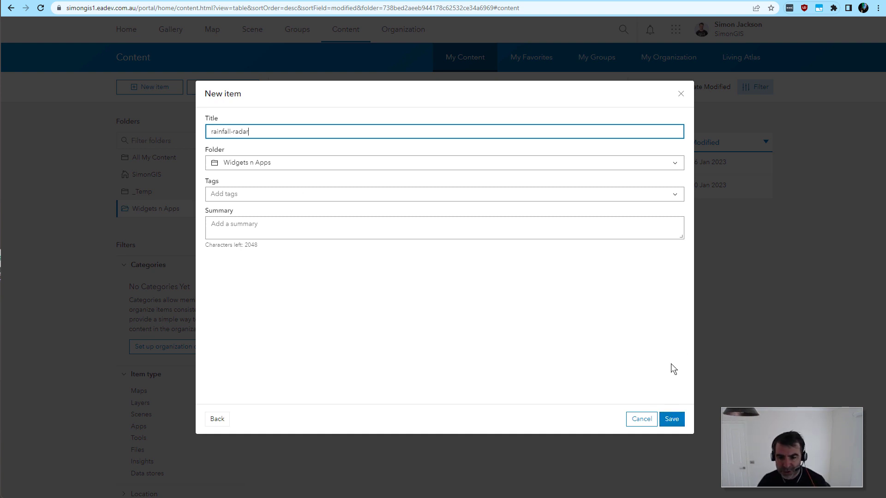
click(673, 420)
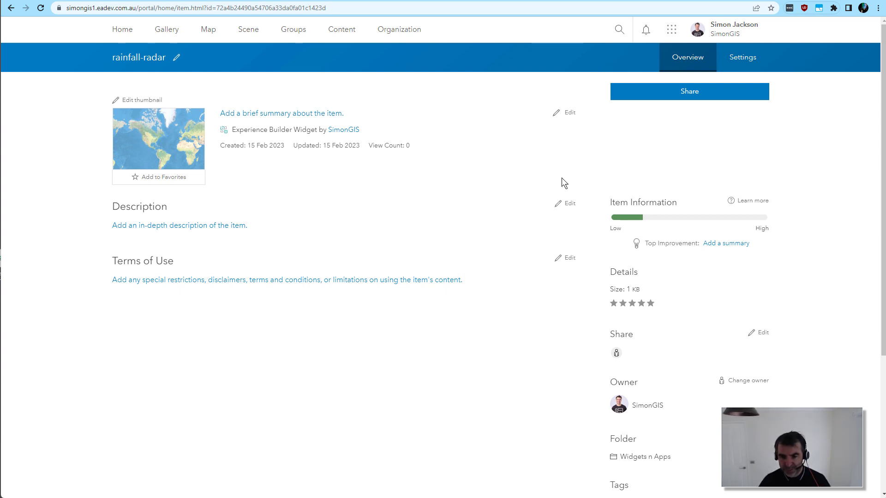
Step: Share the rainfall-radar item at the Organization level and save the sharing setting
click(700, 98)
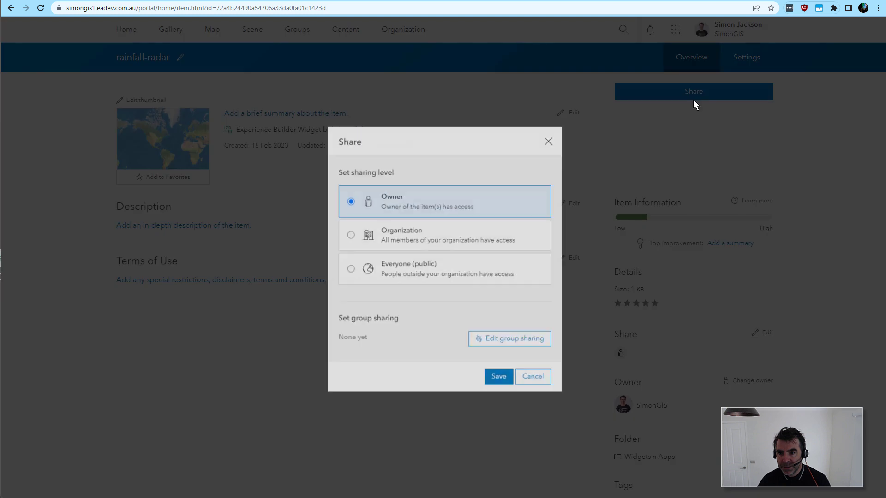
click(418, 235)
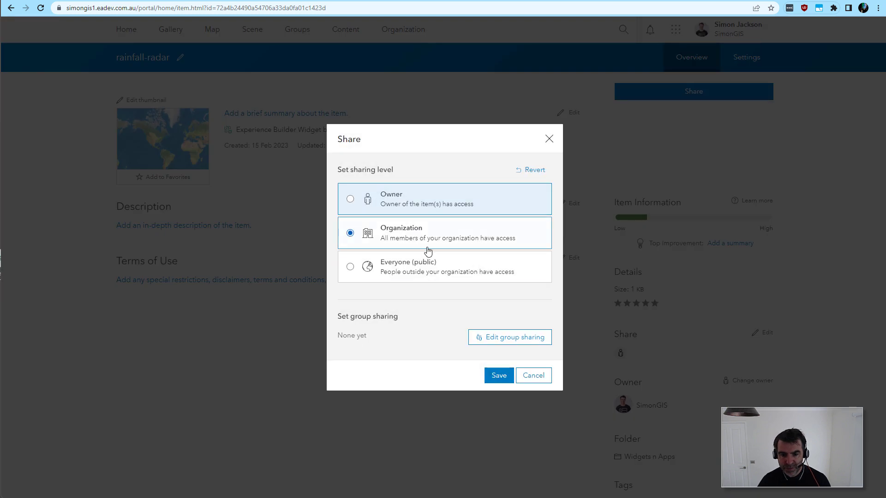
click(498, 376)
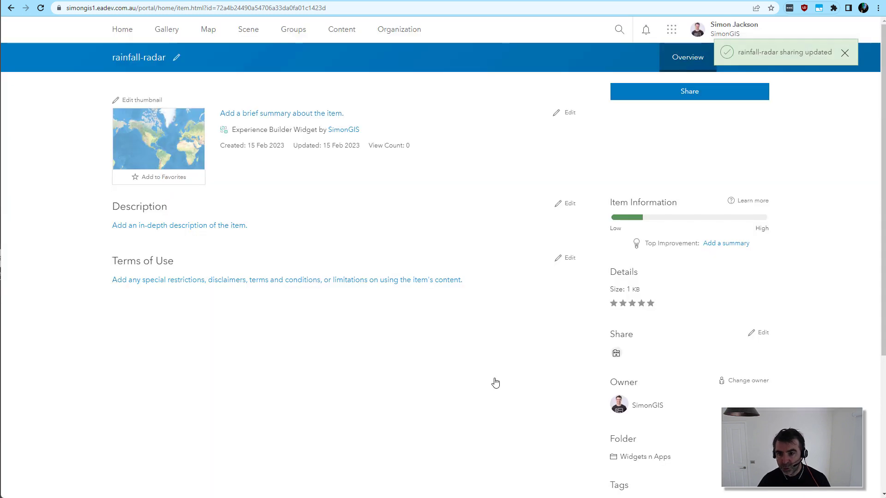
Step: Open Experience Builder from the portal and create a new experience from the Billboard template, searching for "bill"
click(670, 30)
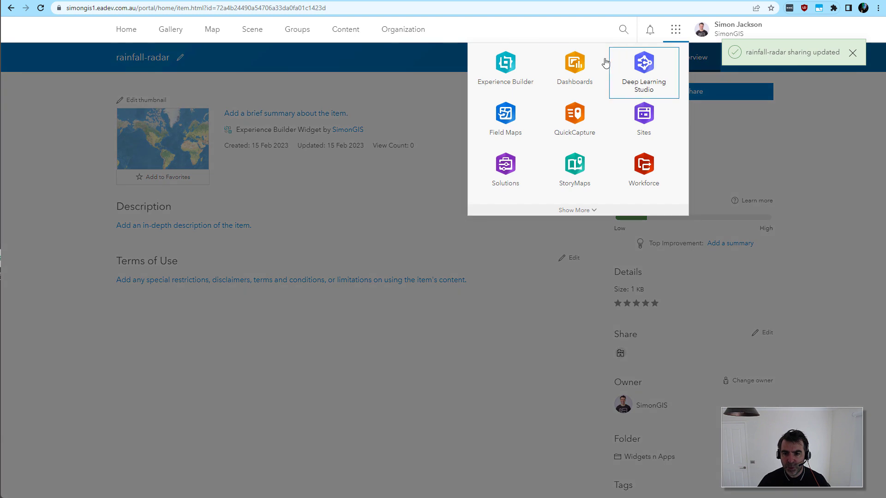
click(500, 75)
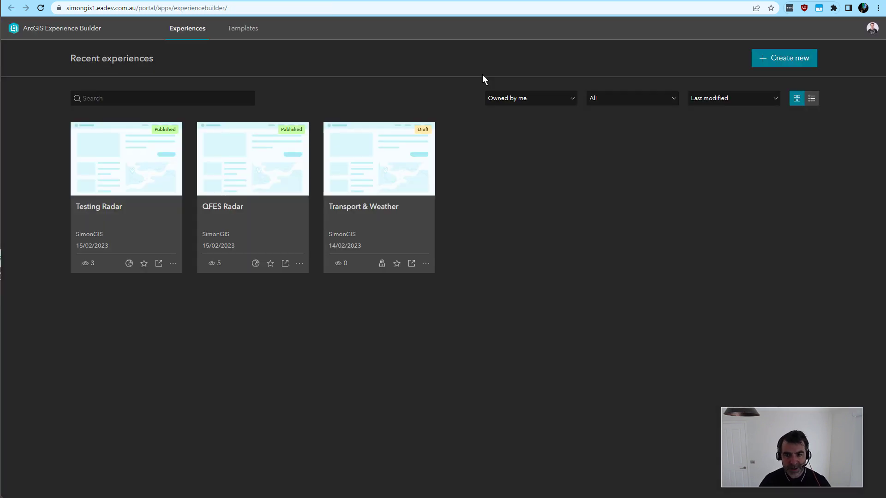
click(792, 63)
click(684, 68)
text(bill)
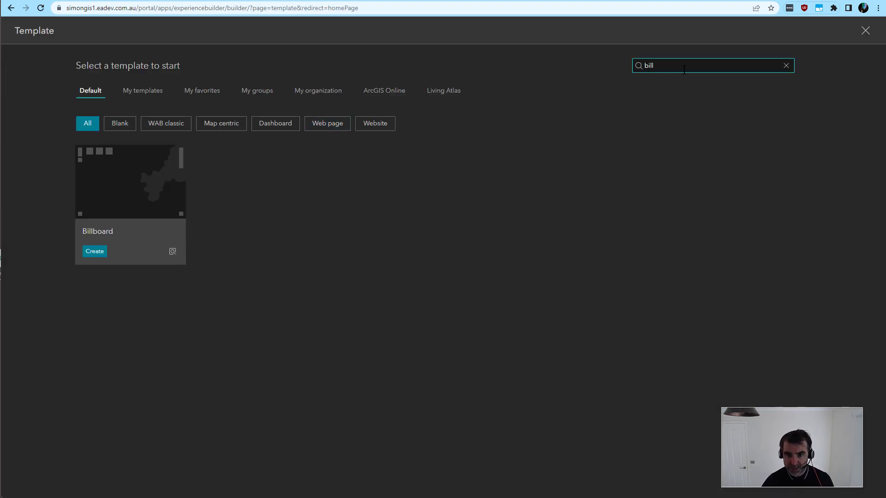
click(93, 252)
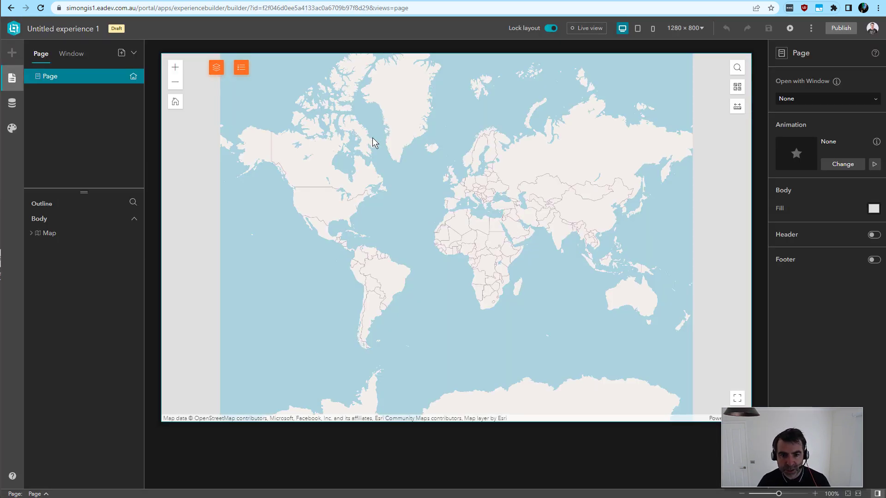
Step: Add the Operational View web map as data and set it as the map widget's source
click(372, 137)
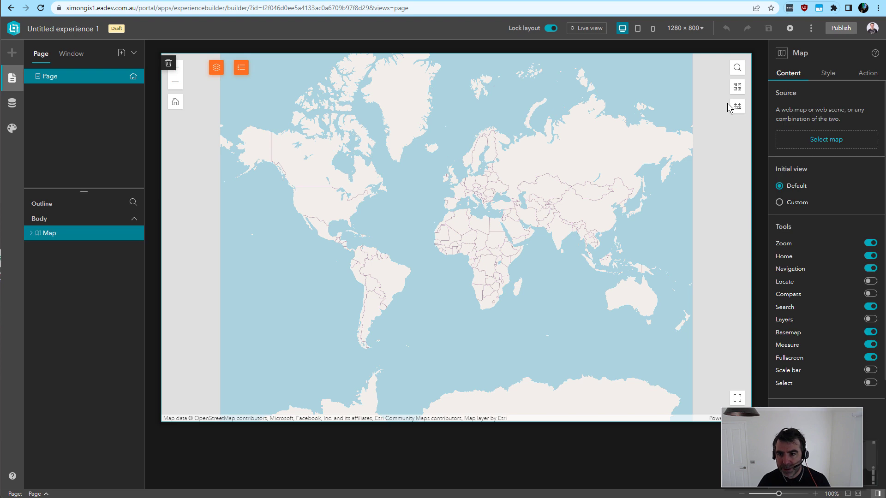
click(823, 140)
click(698, 484)
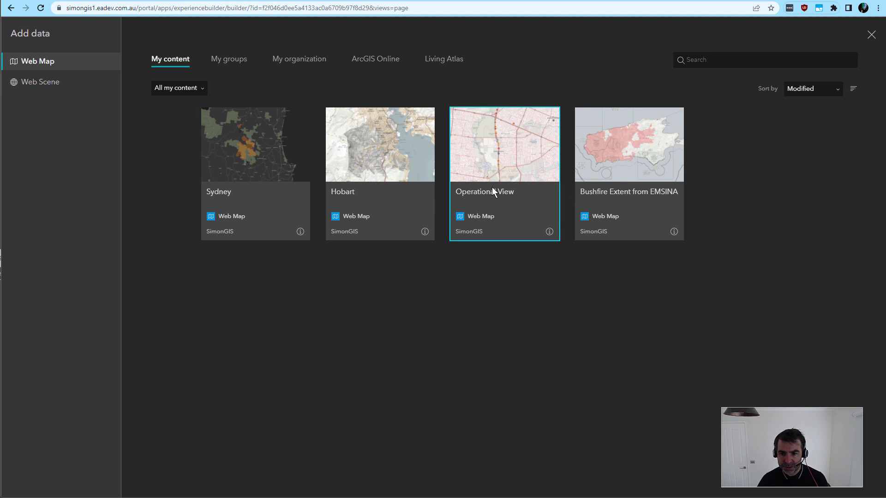
click(488, 150)
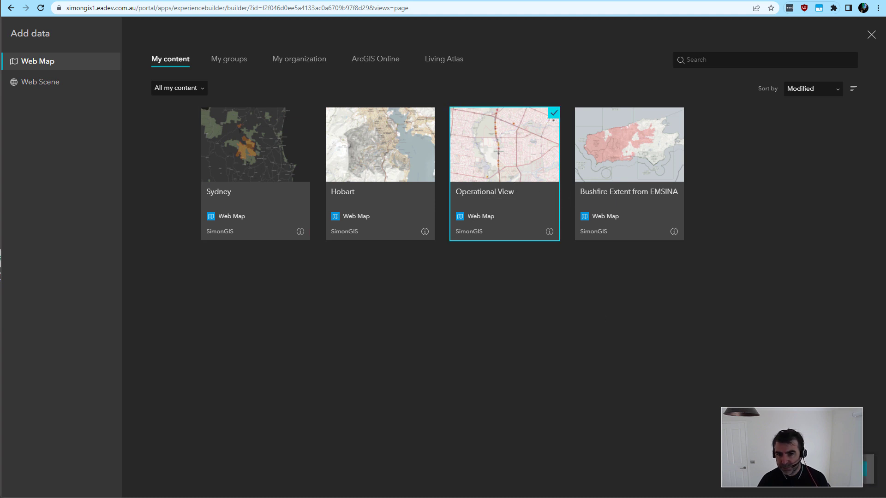
click(867, 469)
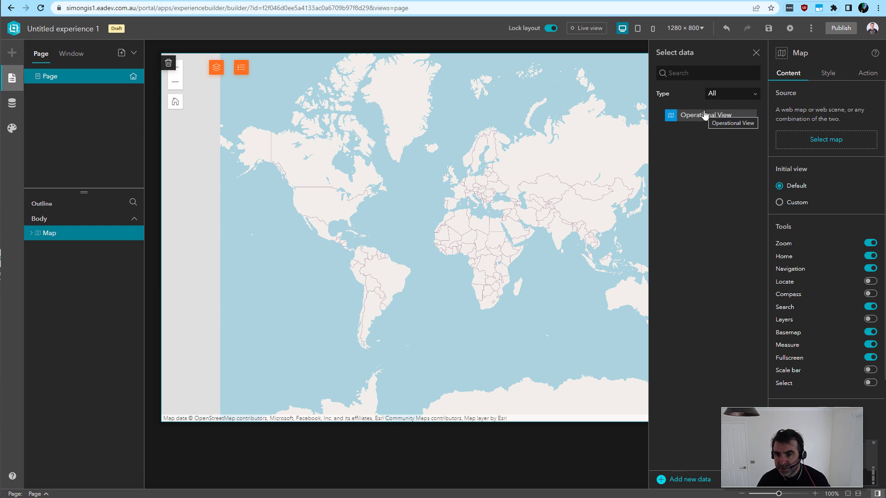
click(819, 143)
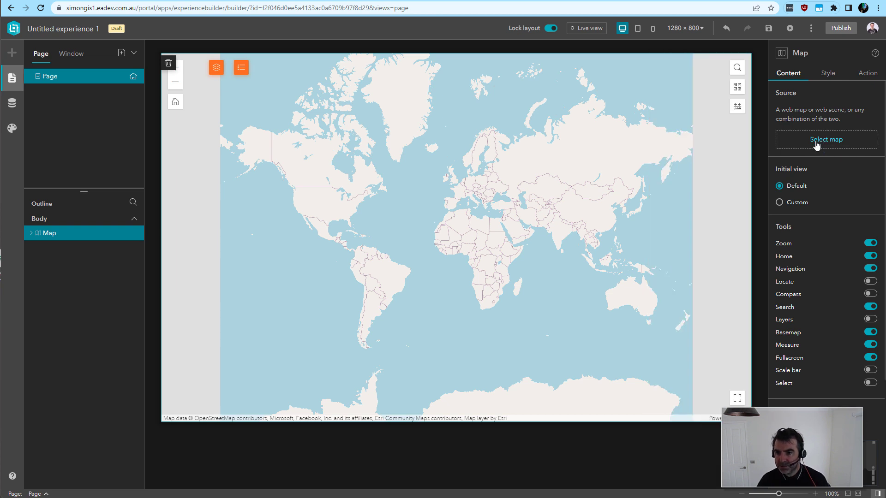
click(790, 145)
click(743, 116)
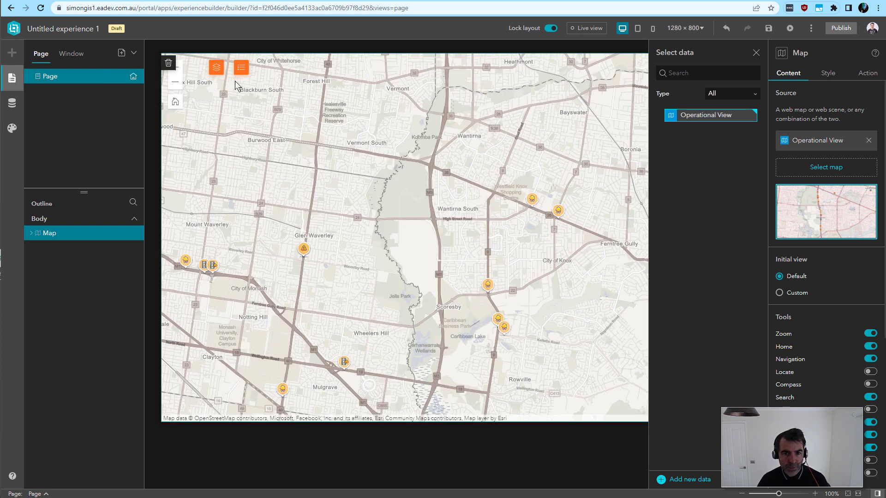
Step: Unlock the layout and widen the widget controller over the map to make room for another widget
click(550, 28)
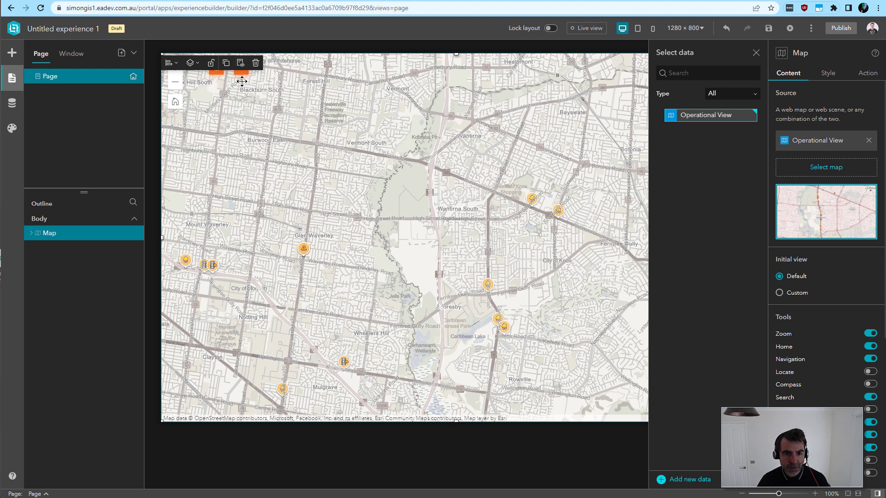
click(274, 69)
drag(277, 70, 324, 69)
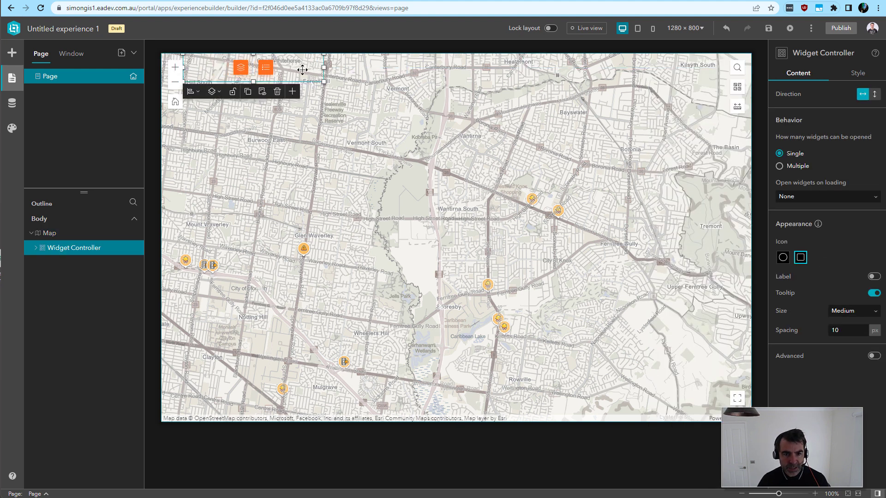
Step: Add the custom Rainfall-Radar widget to the widget controller and close the widget chooser
click(291, 91)
scroll(479, 134, down, 5)
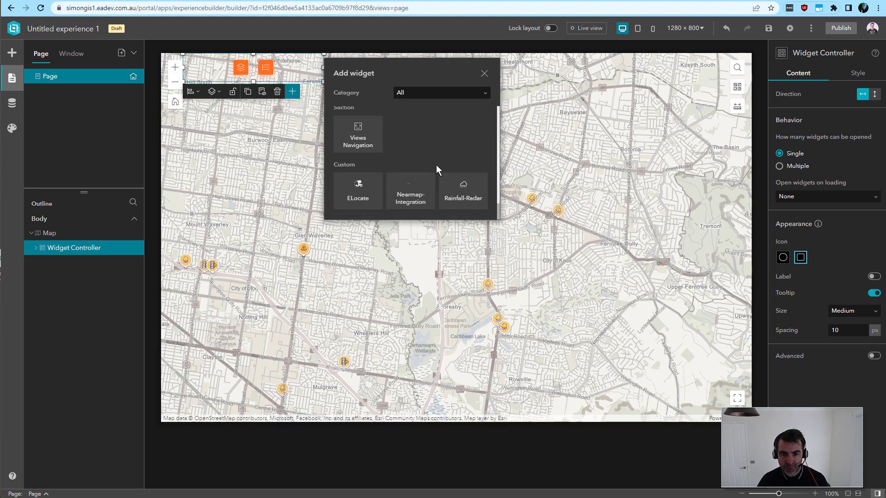
click(464, 196)
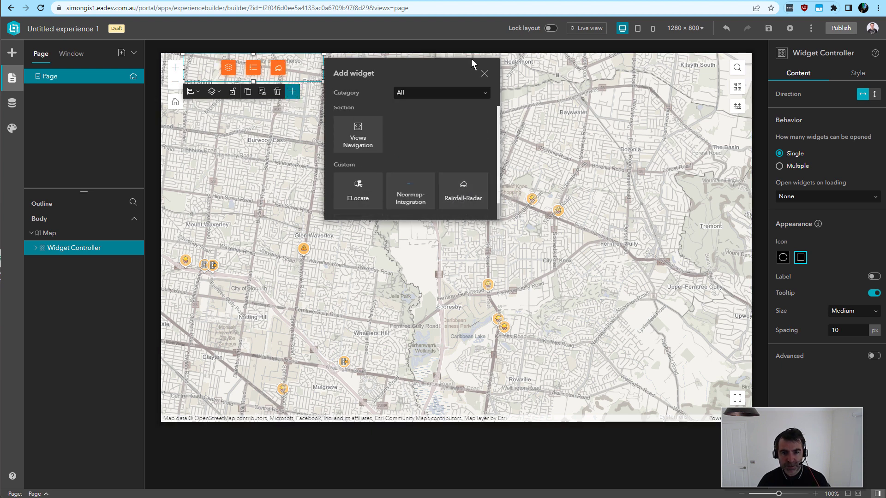
click(484, 74)
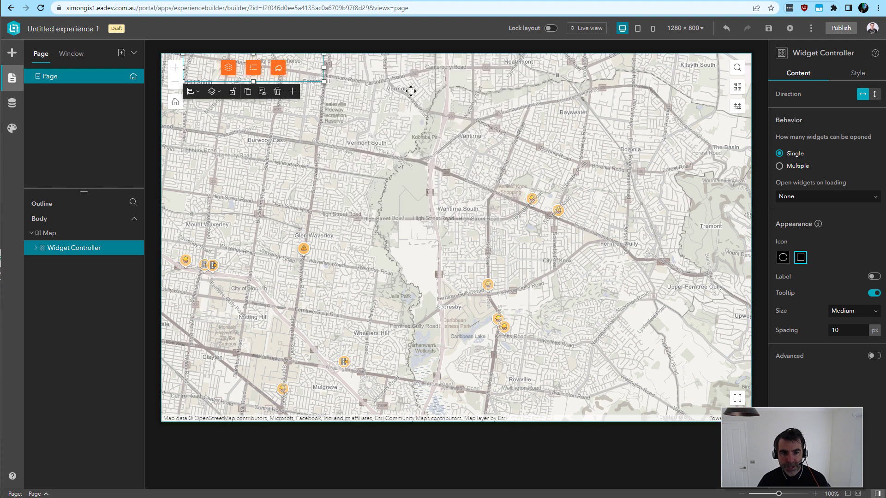
Step: Open the rainfall-radar widget's settings, set its map to Map, and choose the Meteored color scheme
click(279, 68)
click(786, 111)
click(812, 129)
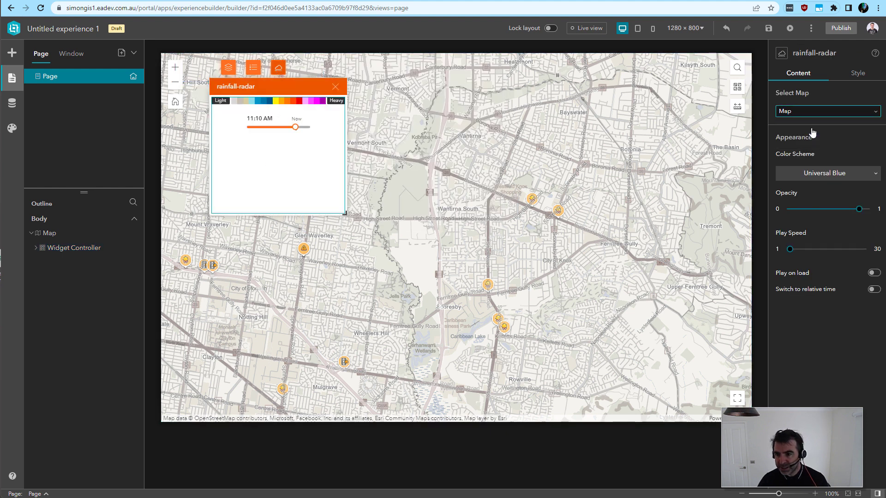
click(826, 179)
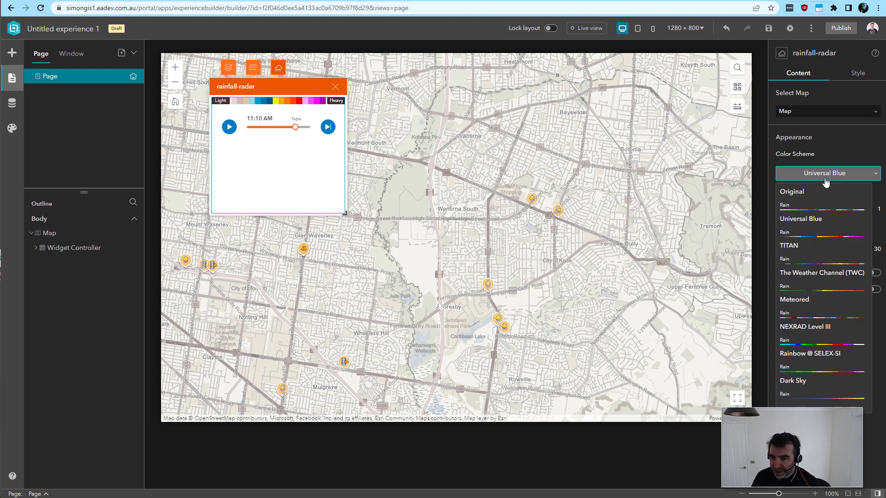
click(817, 314)
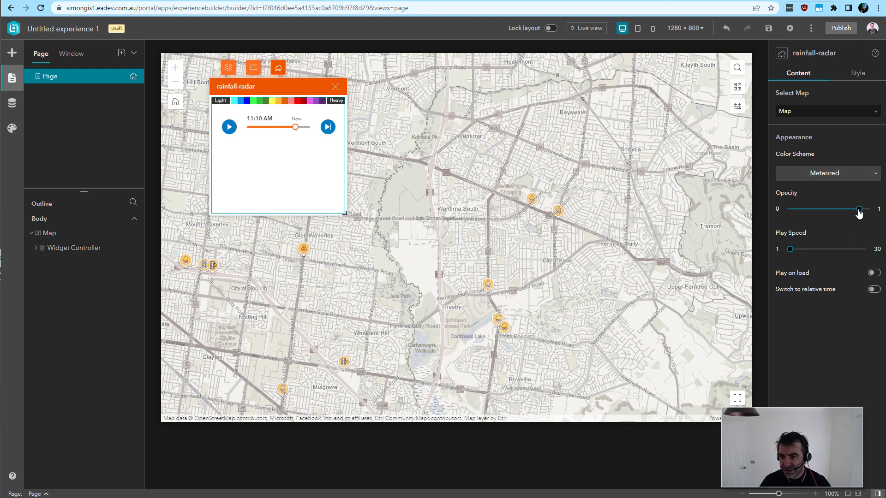
Step: Reduce the radar's opacity to about half, raise its play speed slightly, and enable Switch to relative time
drag(859, 212, 829, 215)
drag(790, 249, 806, 252)
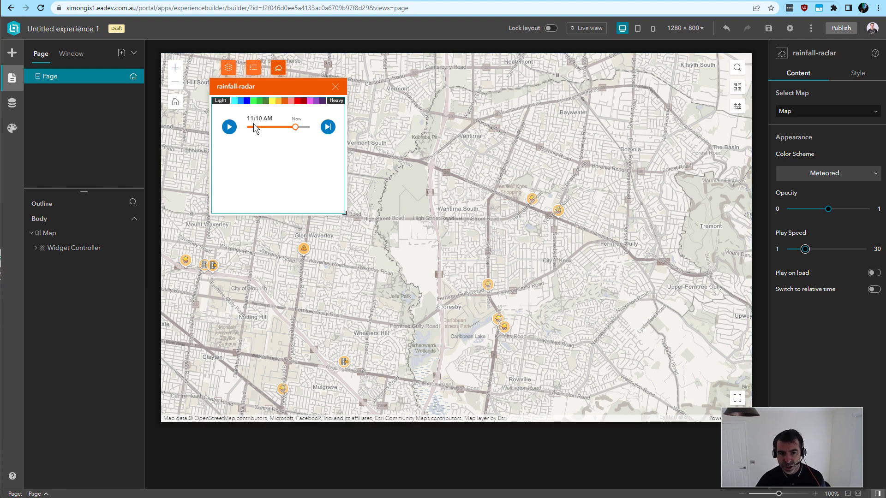
click(872, 290)
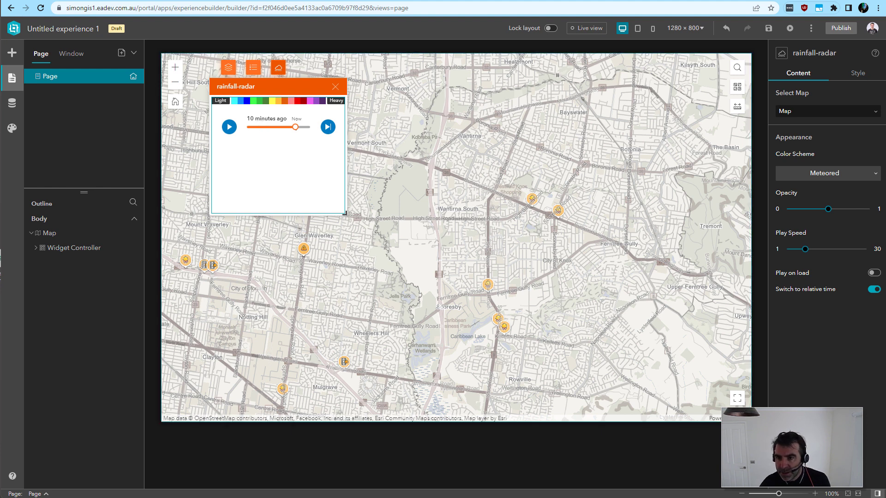
Step: Save the experience, preview it, and open the rainfall-radar widget in the preview
click(768, 28)
click(790, 29)
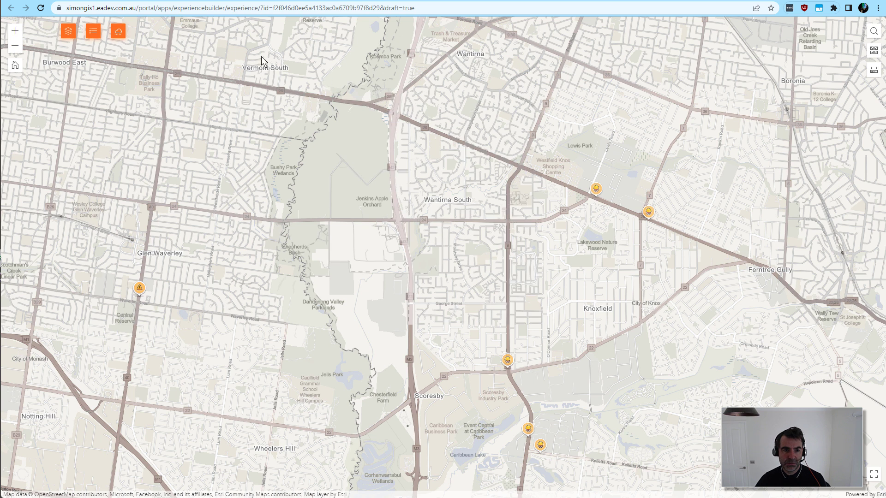
click(119, 32)
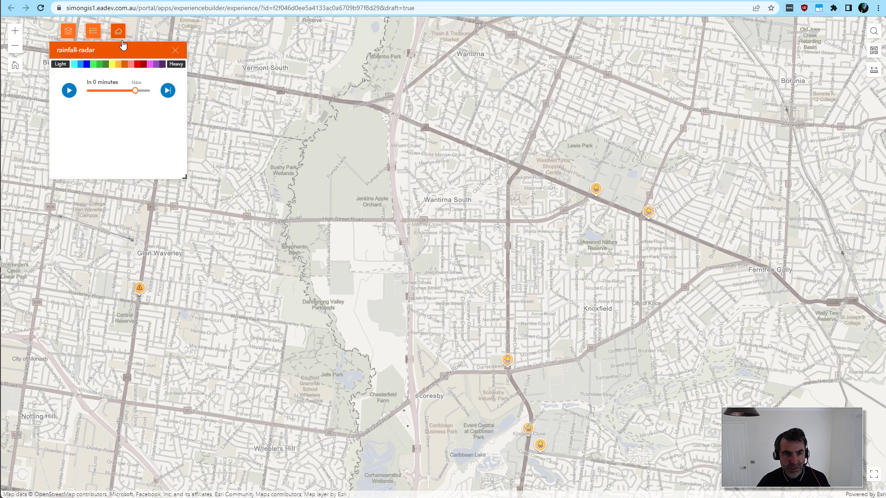
Step: Examine the rainfall radar overlay along Australia's east coast, from Melbourne up to northern Queensland
drag(471, 189, 459, 217)
scroll(485, 202, down, 3)
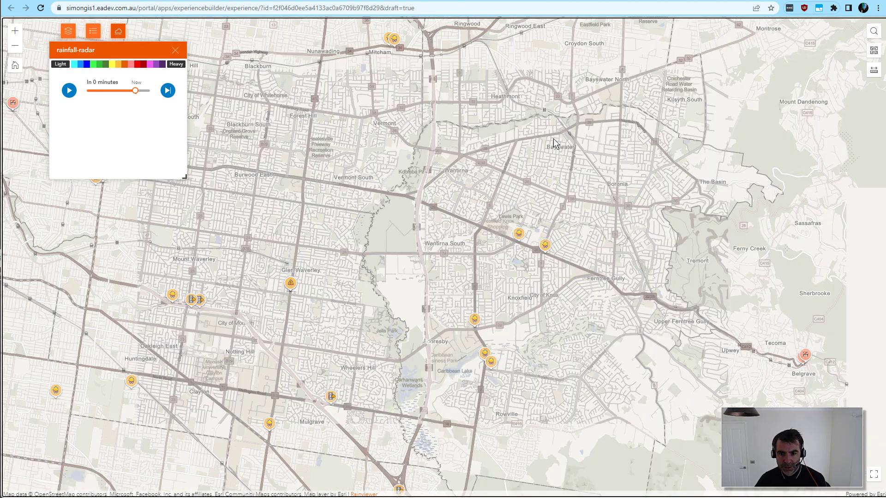
scroll(491, 287, down, 2)
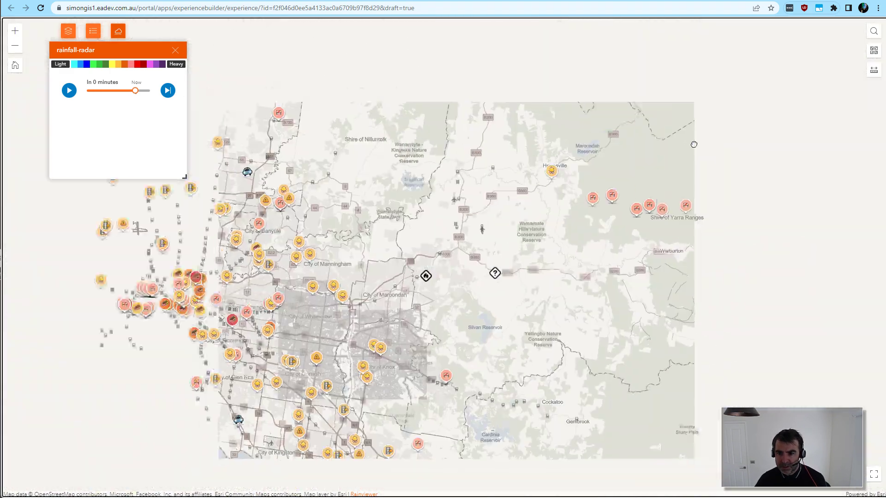
drag(497, 312, 295, 416)
drag(676, 104, 462, 314)
scroll(655, 180, down, 1)
scroll(654, 179, down, 2)
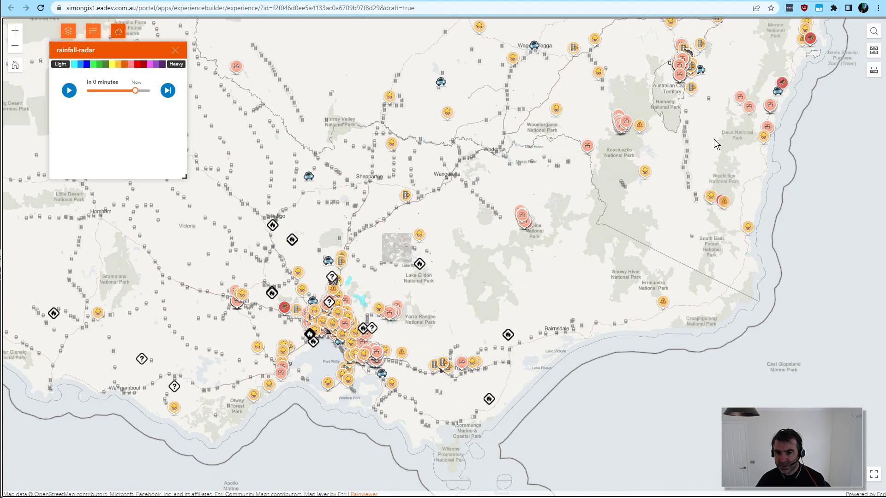
drag(718, 129, 582, 333)
drag(563, 216, 532, 261)
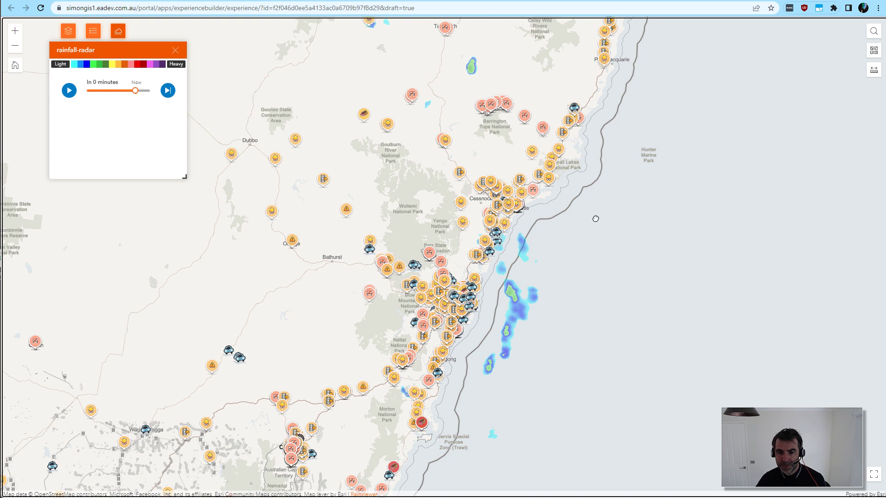
scroll(617, 158, down, 1)
drag(653, 166, 539, 281)
drag(594, 94, 593, 201)
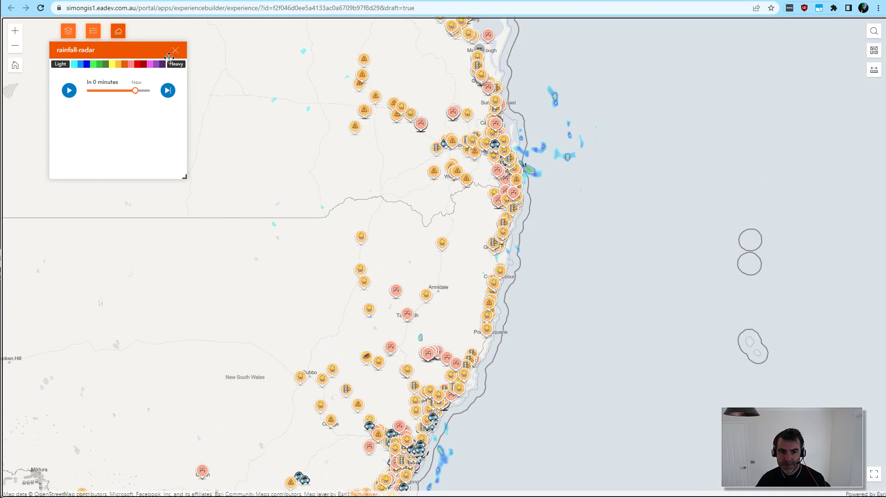
drag(320, 311, 273, 385)
drag(373, 193, 570, 353)
drag(341, 118, 411, 171)
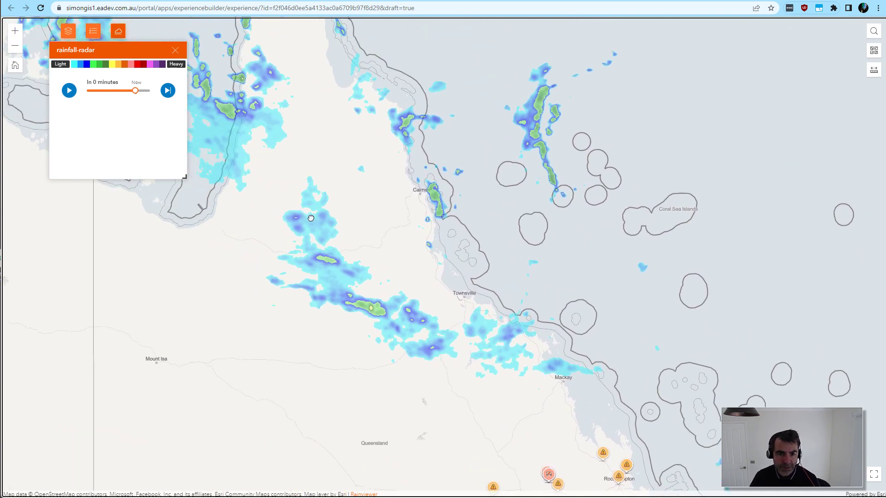
drag(310, 217, 371, 298)
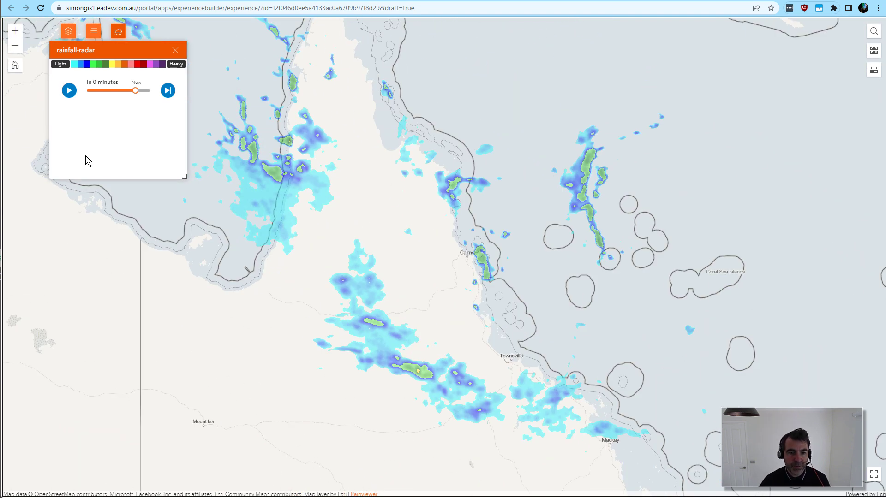
Step: Step the radar forward, play its time animation, and examine the rainfall movement along the Queensland coast
click(168, 91)
click(167, 91)
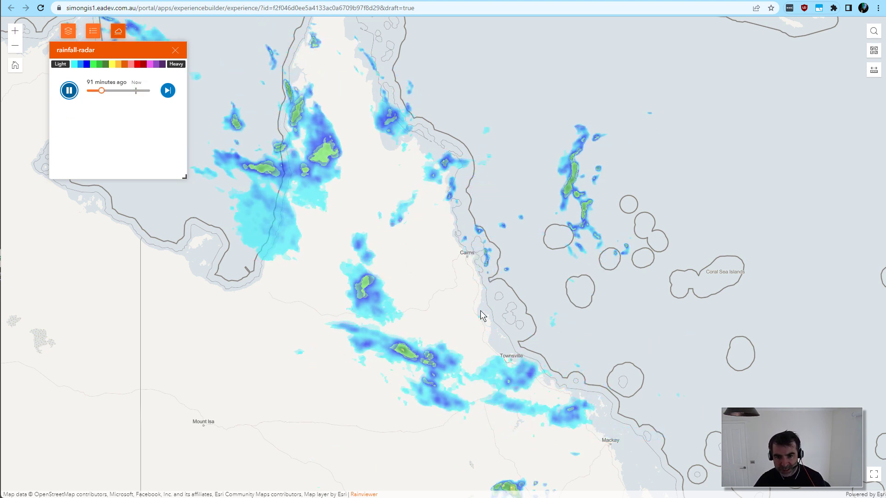
drag(465, 143, 454, 104)
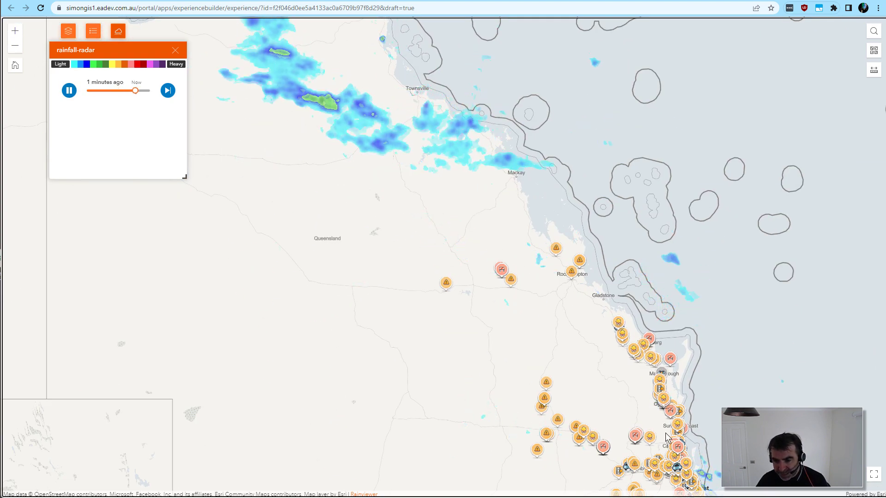